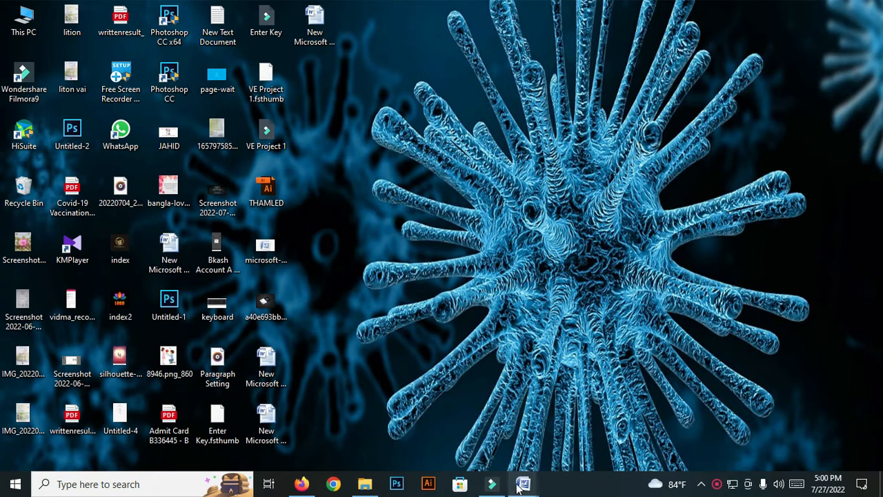
Bring up the taskbar preview of the minimized Word document
mouse_move(519, 486)
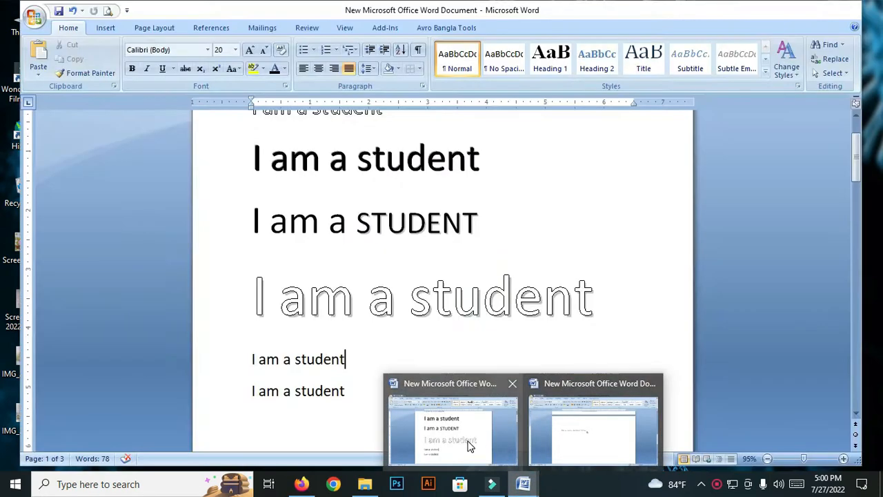
Bring the Word document with the 'I am a student' lines to the front
left_click(467, 434)
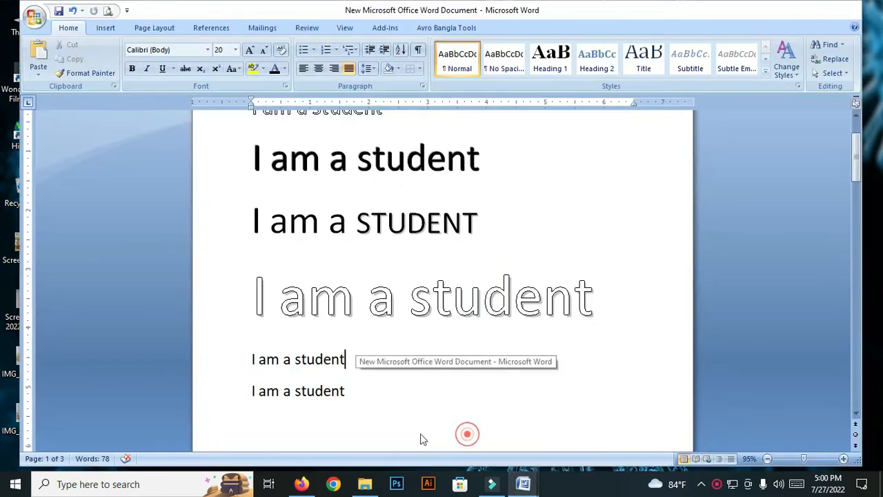
scroll(394, 274, "up", 1)
scroll(410, 276, "down", 6)
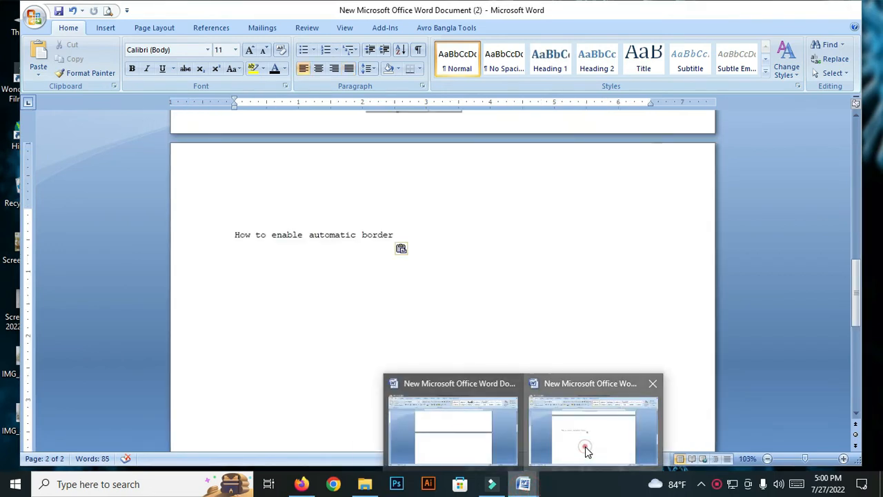
In Document (2), select the letter's first body paragraph beginning 'I beg to must…' to copy it
left_click(587, 452)
scroll(453, 239, "up", 5)
scroll(448, 239, "up", 2)
scroll(269, 386, "down", 2)
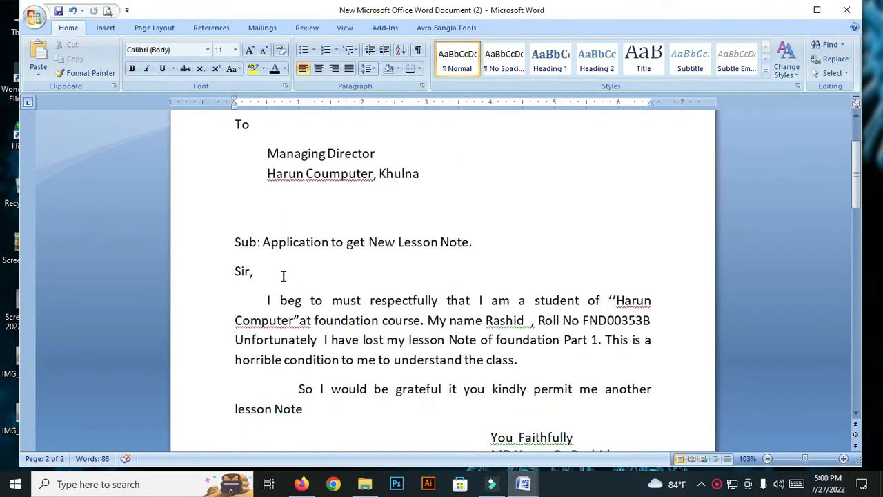
left_click_drag(267, 301, 563, 375)
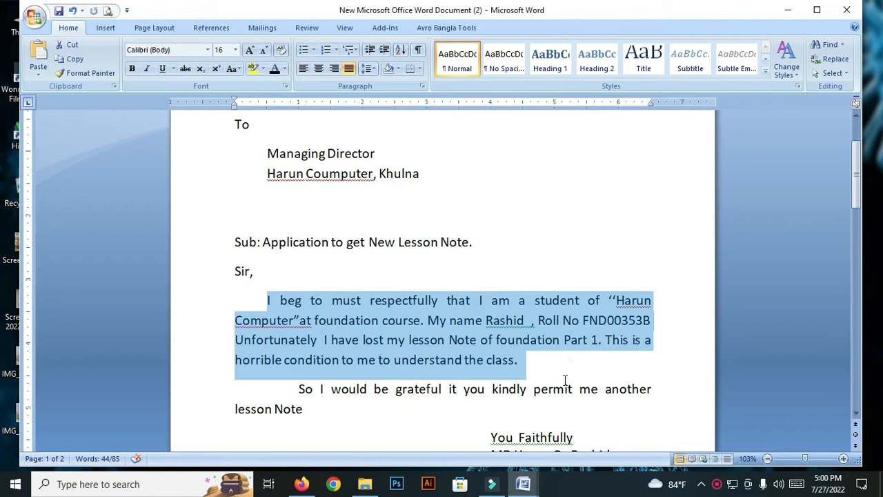
scroll(497, 409, "down", 6)
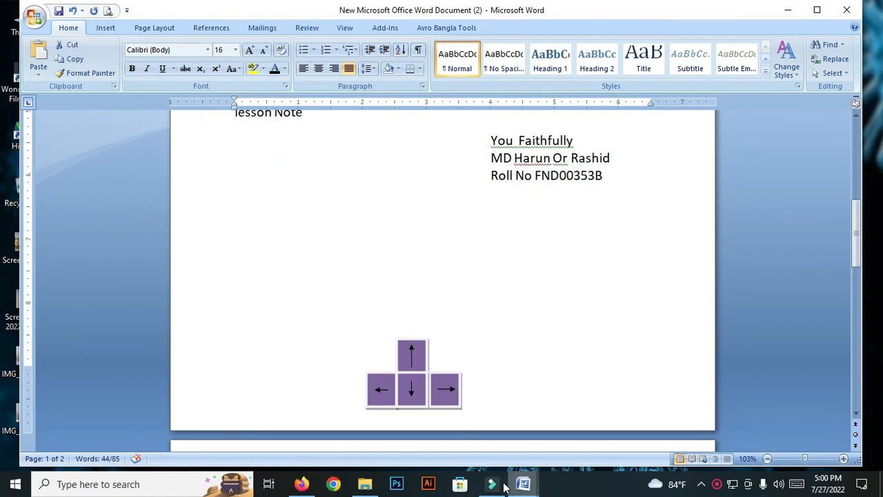
Return to the first document and scroll to its empty second page
left_click(523, 484)
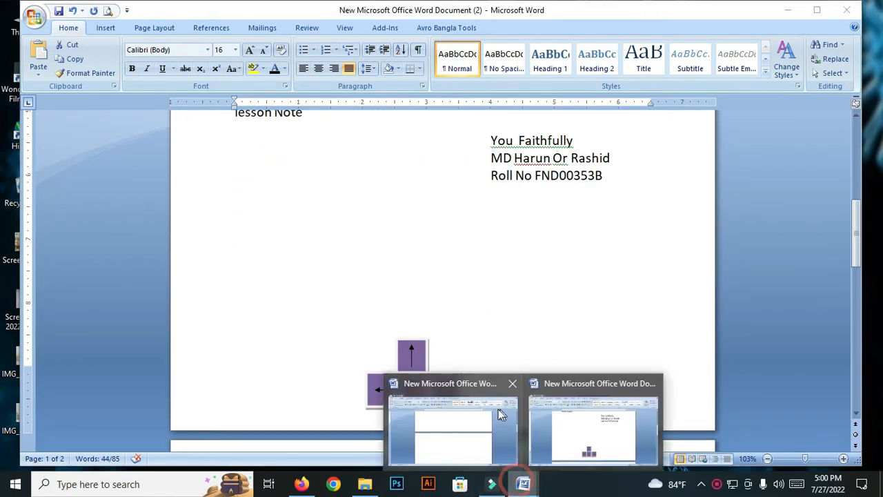
left_click(460, 455)
scroll(406, 327, "up", 10)
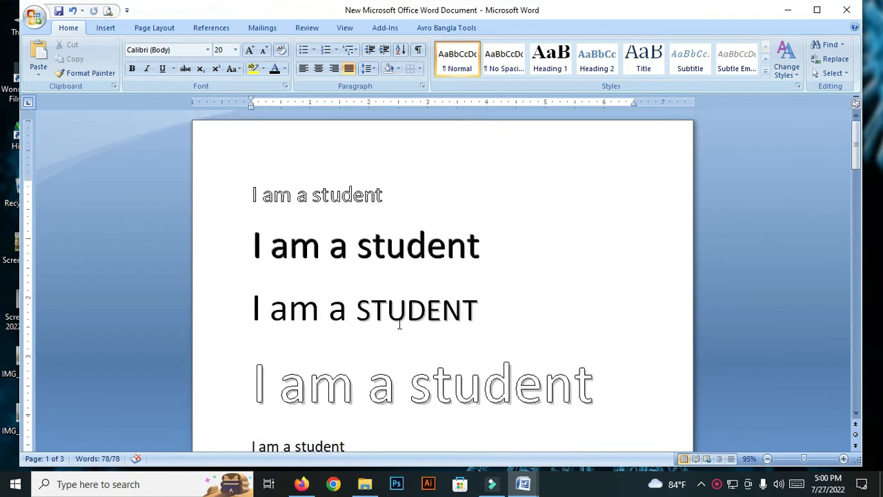
scroll(300, 267, "down", 3)
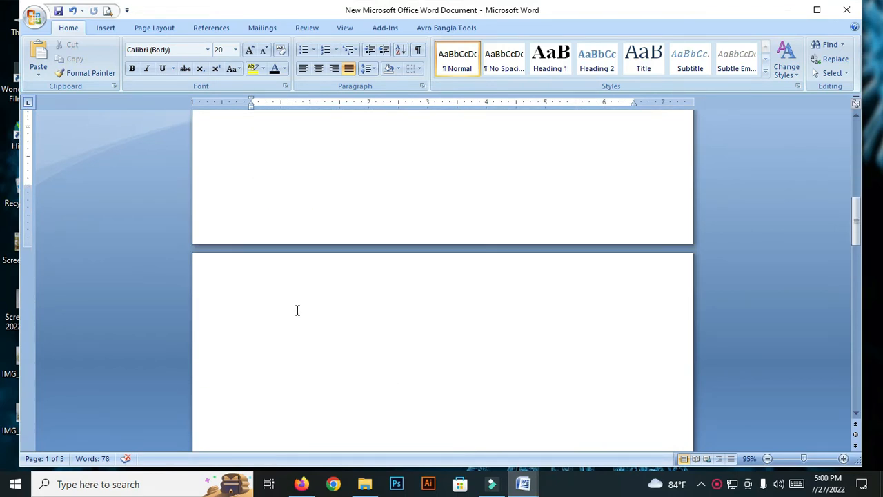
Paste the letter paragraph at the top of page 2 with Ctrl+V, then select its opening phrase
left_click(294, 306)
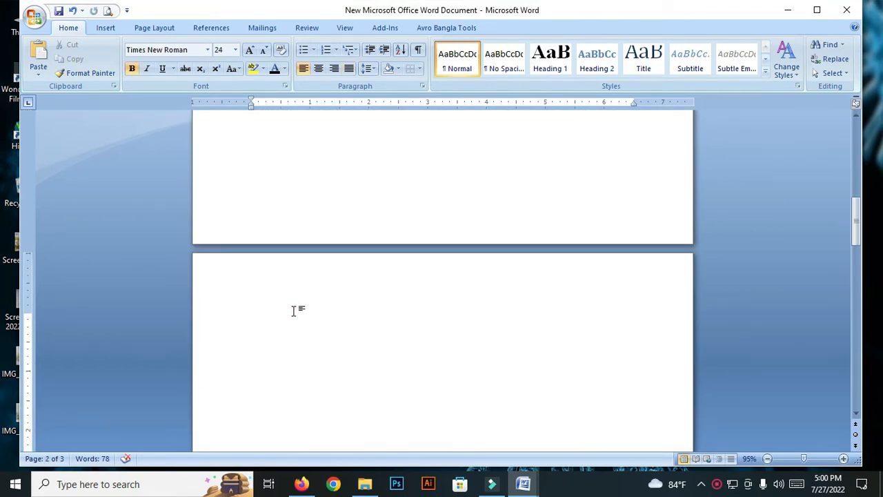
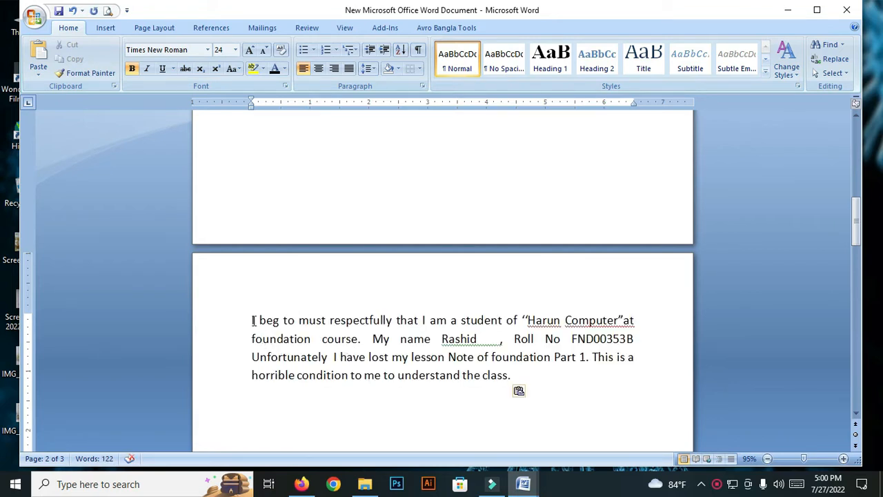
scroll(251, 314, "down", 2)
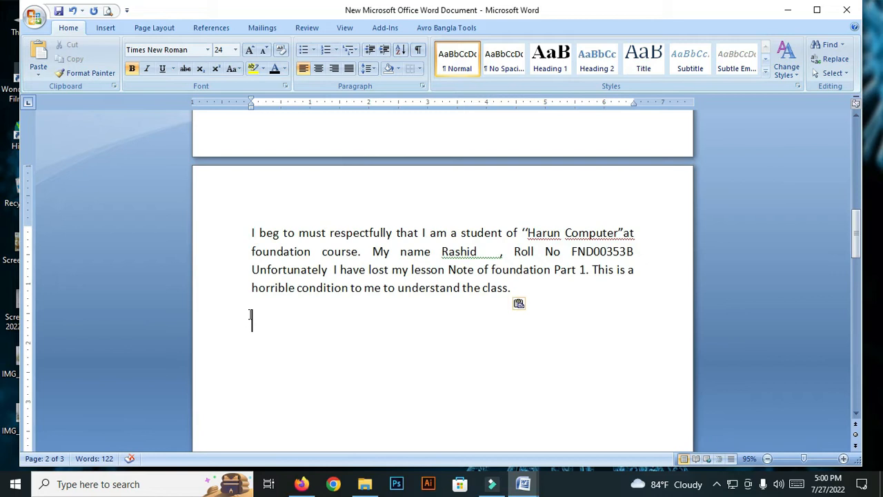
left_click(254, 233)
left_click_drag(254, 232, 519, 238)
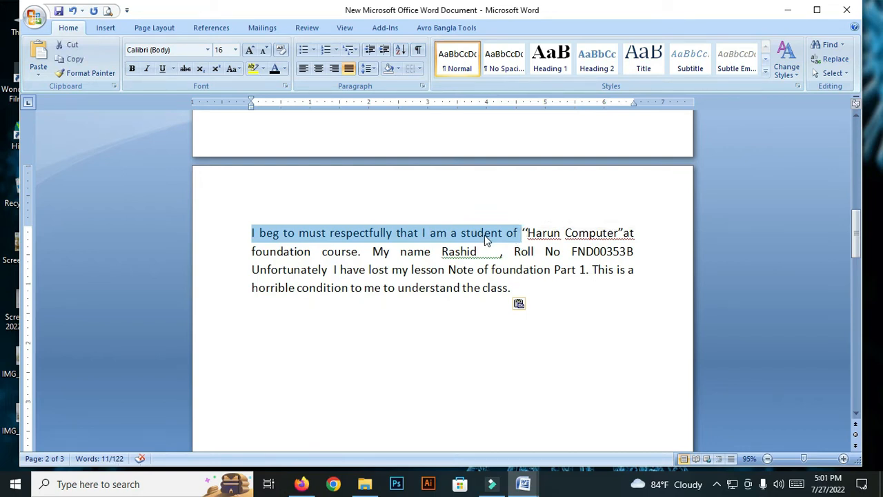
Copy the phrase 'I beg to must respectfully that I am a student of' from the right-click menu
right_click(507, 235)
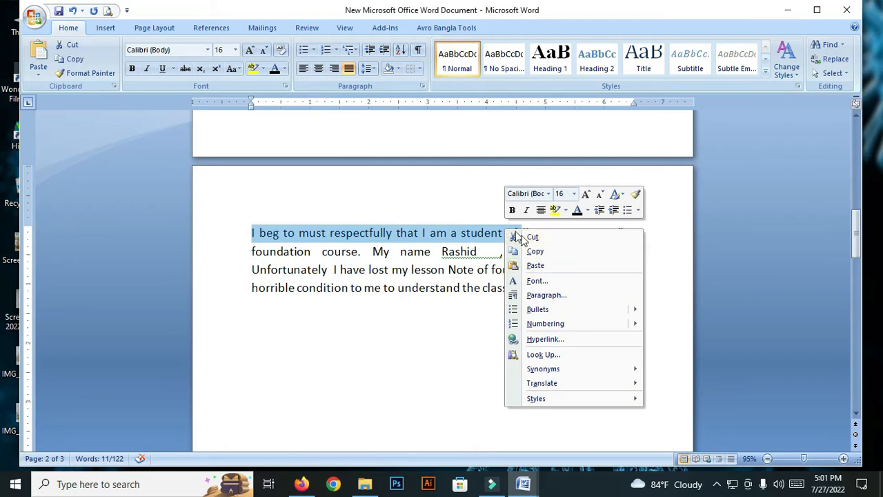
left_click(538, 252)
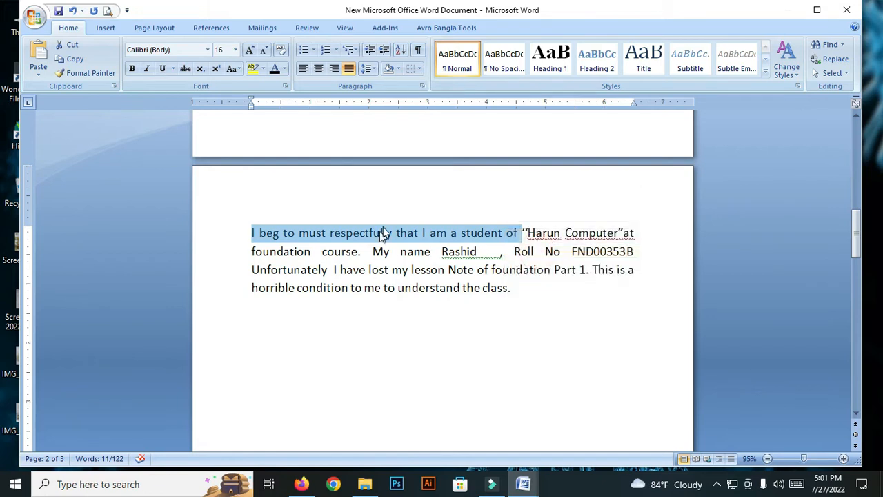
left_click(298, 232)
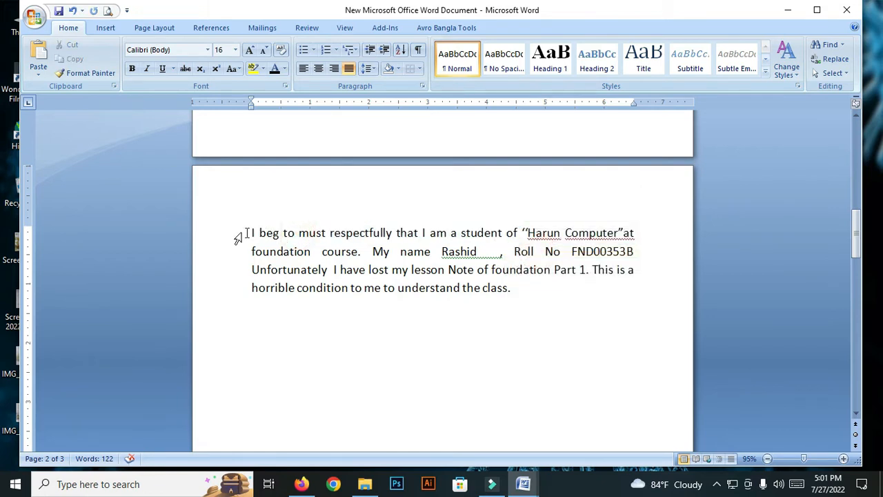
left_click_drag(250, 233, 328, 233)
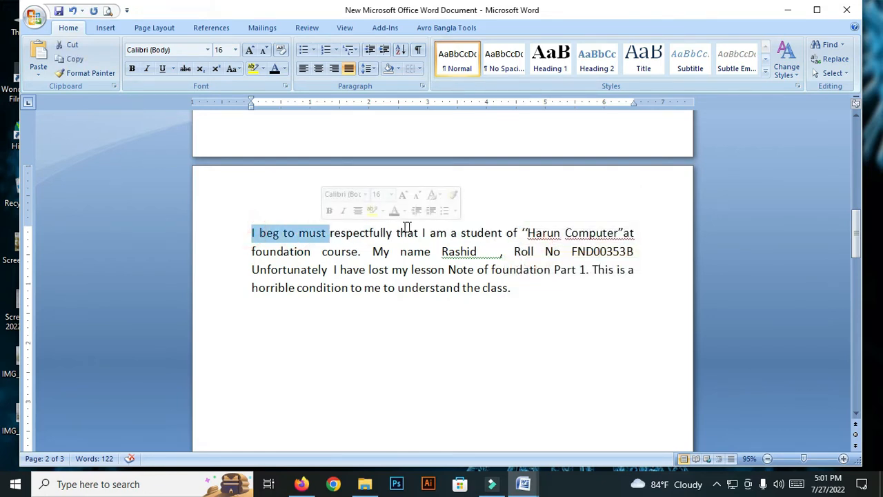
left_click(414, 232)
Paste the copied phrase onto the empty line below the paragraph
scroll(345, 292, "down", 2)
left_click(325, 237)
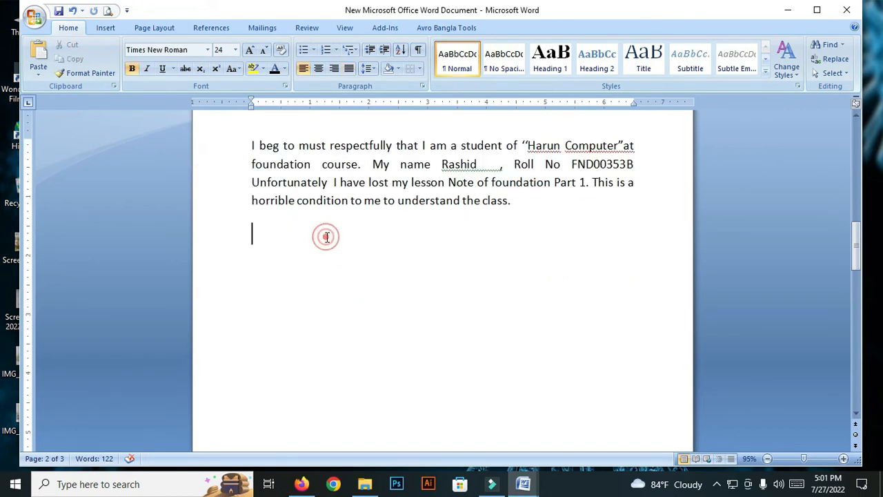
right_click(283, 231)
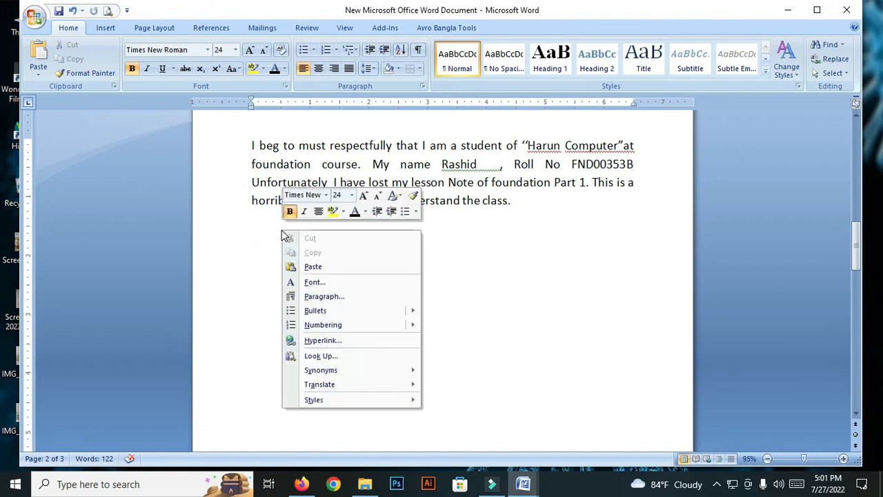
left_click(338, 264)
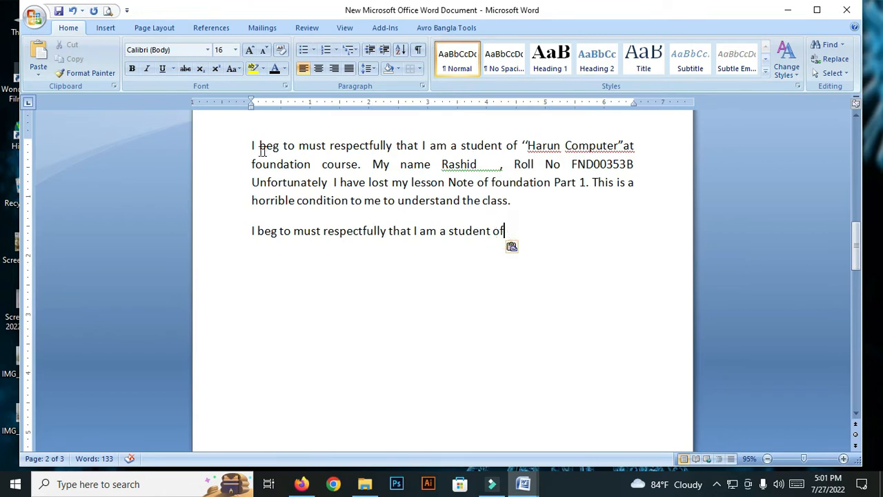
Cut the opening words 'I beg to must respectfully that I am a student' from the paragraph
left_click_drag(252, 145, 494, 157)
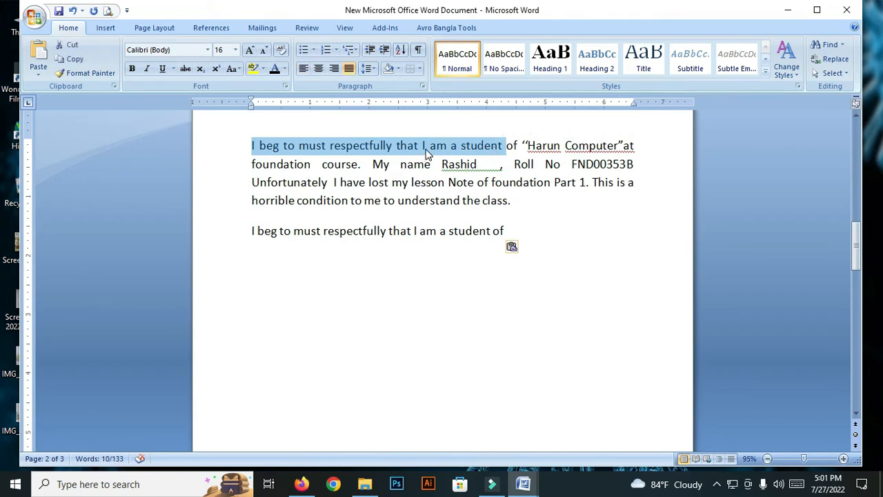
right_click(389, 149)
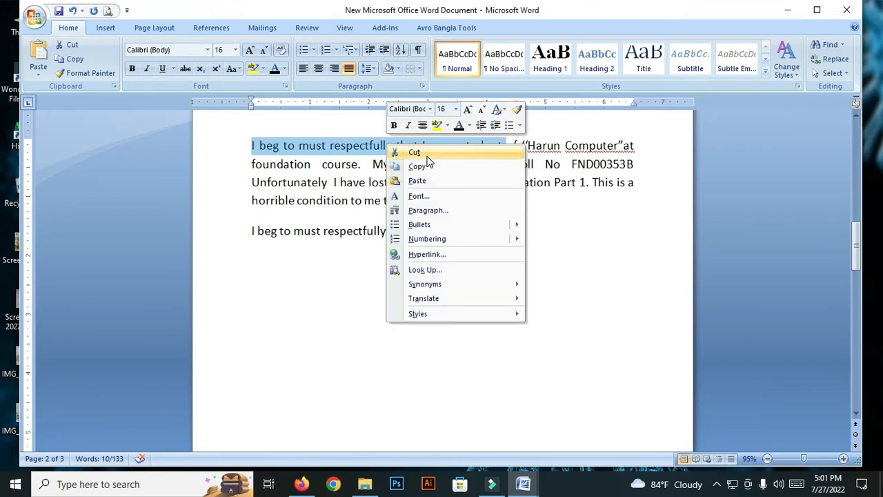
left_click(407, 152)
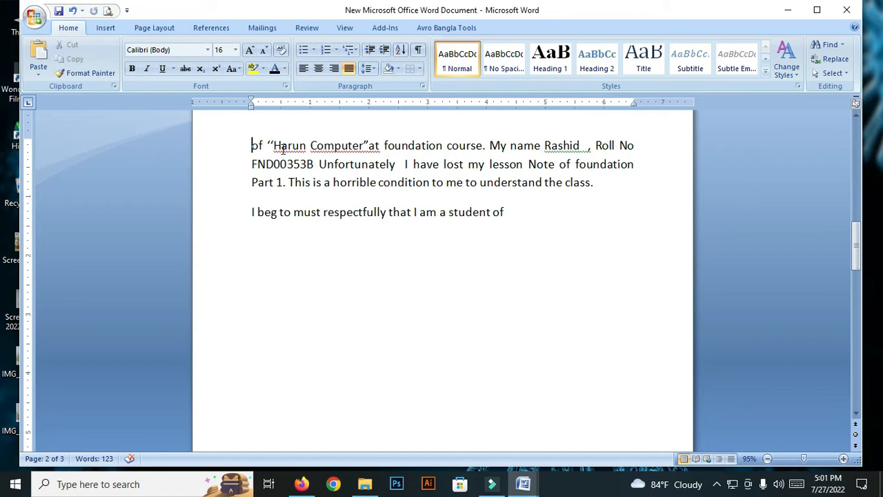
Paste the cut words on the blank line below, joining them after 'of'
double_click(465, 239)
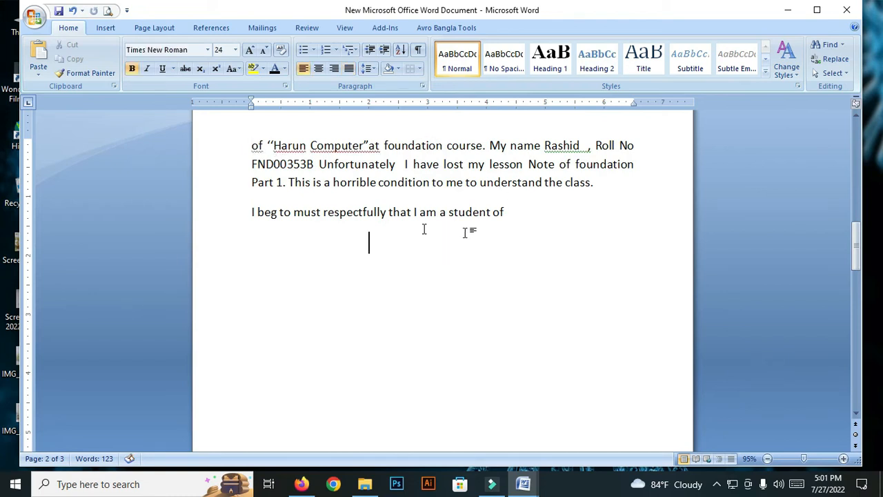
scroll(312, 199, "down", 1)
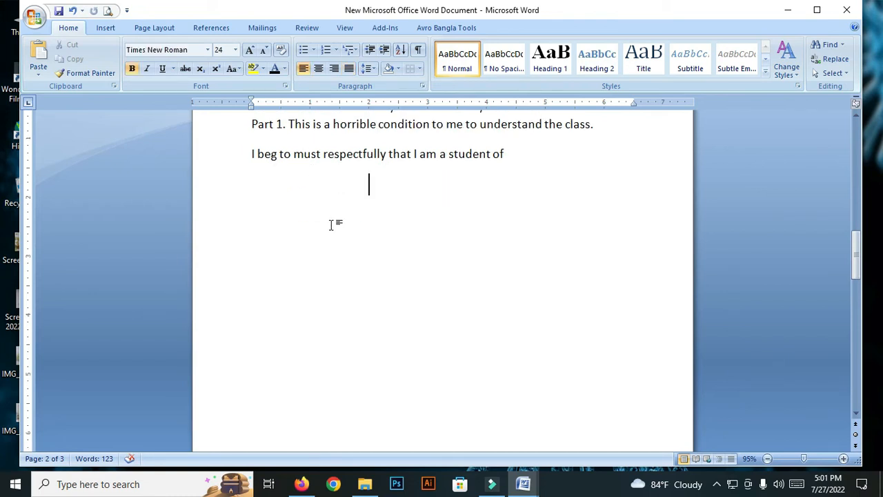
right_click(369, 191)
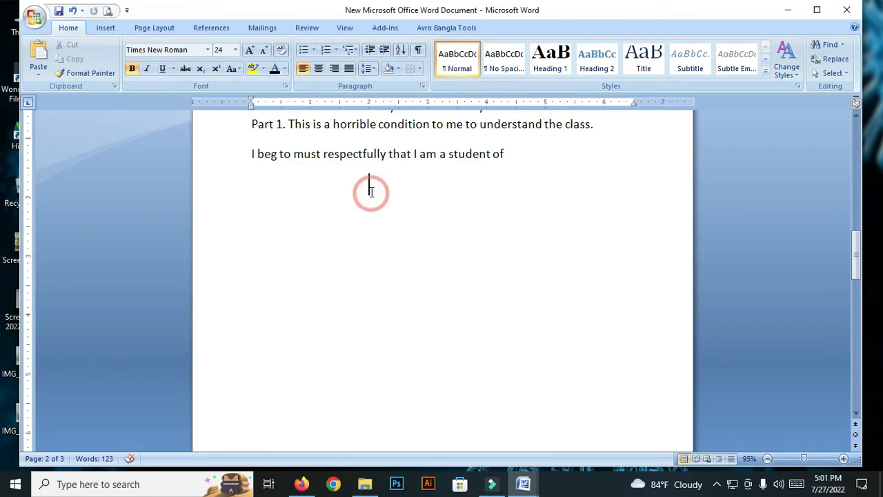
left_click(402, 228)
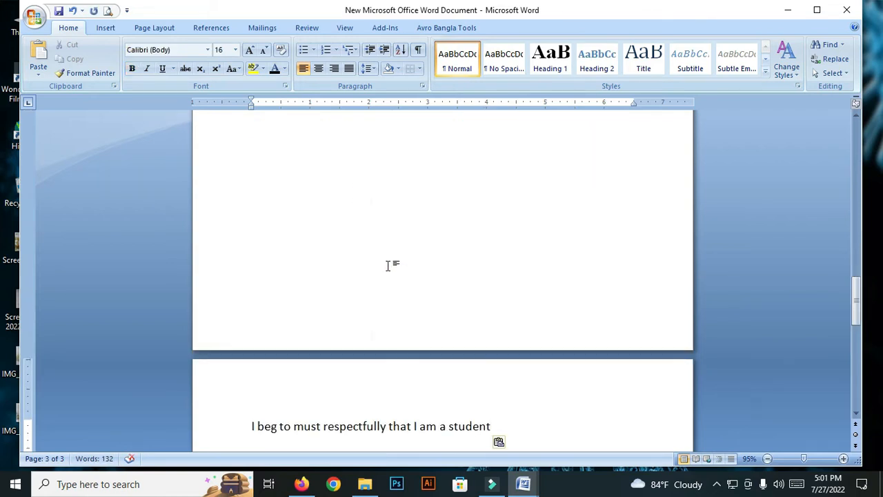
scroll(375, 250, "up", 2)
scroll(384, 197, "down", 3)
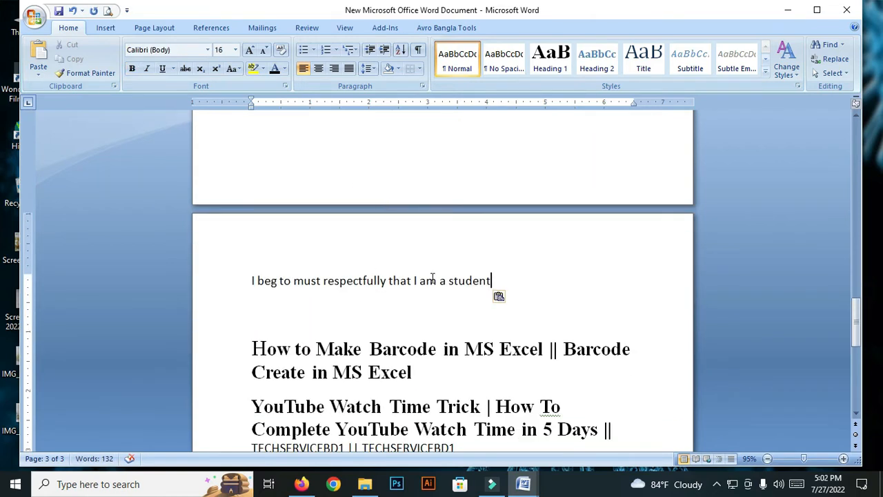
left_click(393, 144)
scroll(372, 221, "up", 3)
left_click(438, 208)
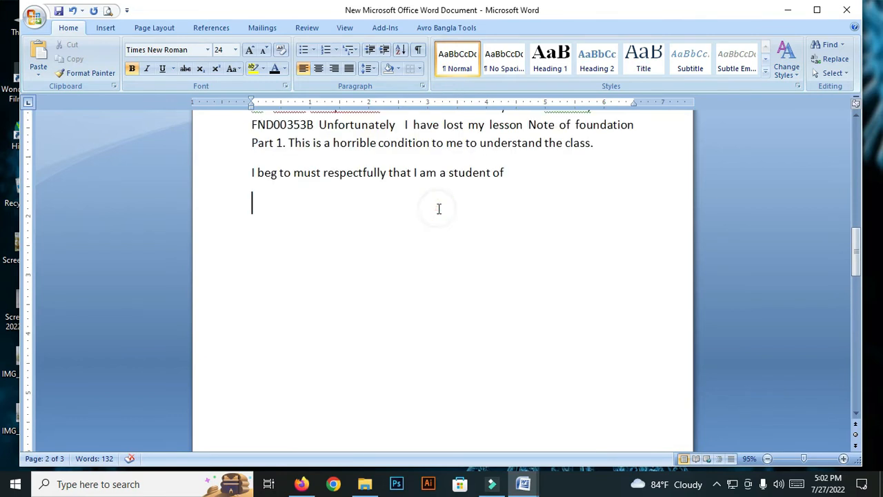
key("BackSpace")
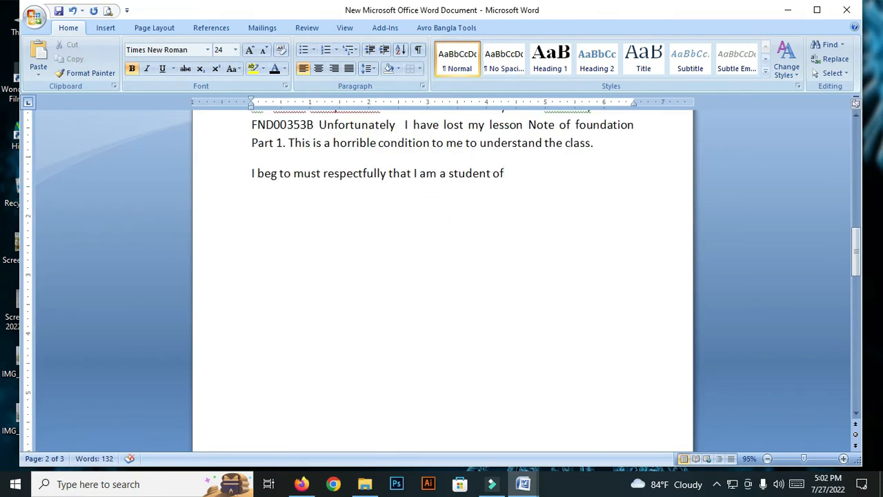
Insert a line break before the How to Make Barcode heading to push it down
left_click(297, 239)
left_click(253, 250)
key("Return")
key("Return")
key("Return")
key("Return")
key("Return")
key("Return")
key("Return")
key("Return")
key("Return")
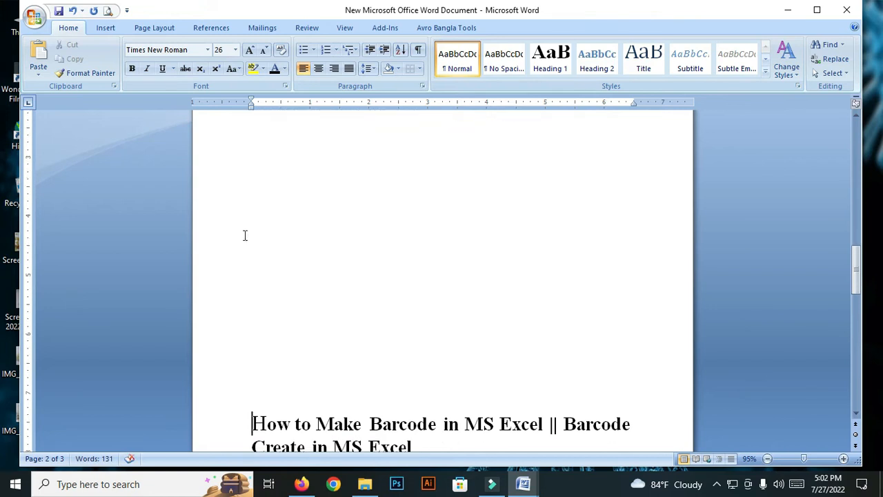
scroll(250, 225, "up", 6)
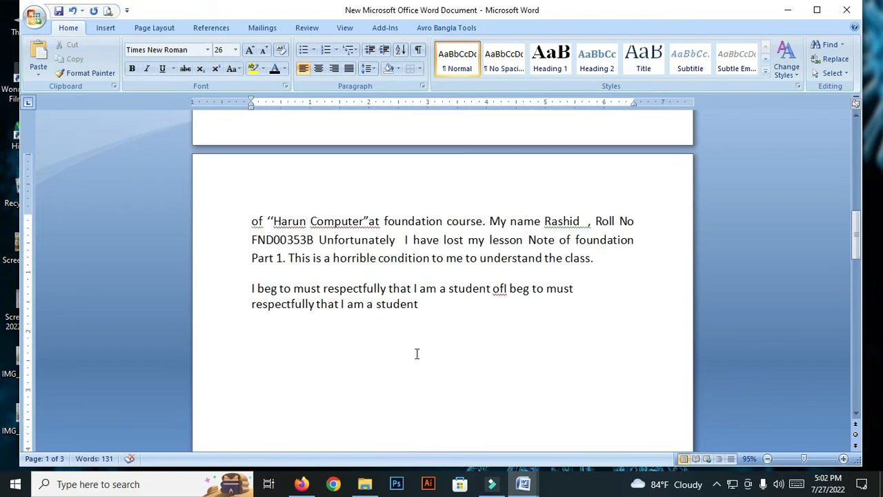
scroll(417, 353, "down", 1)
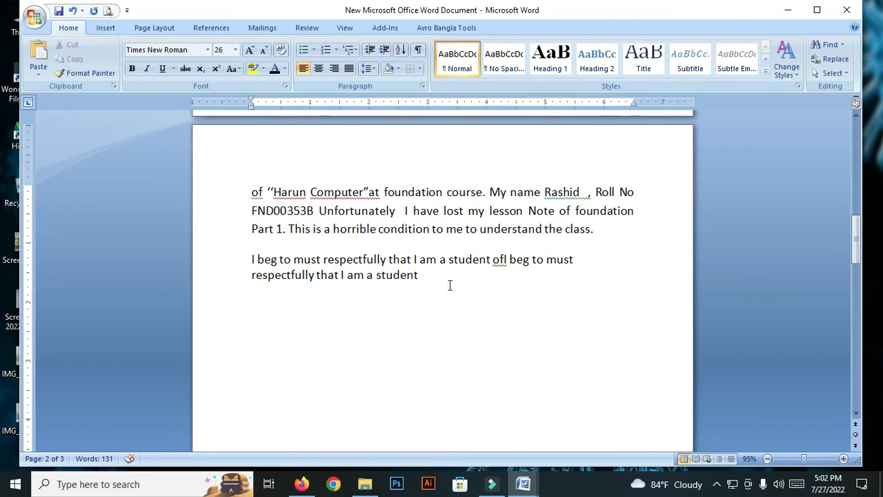
Type the bold line 'Ctrl+c =copy' on the empty line below the phrases
left_click(338, 312)
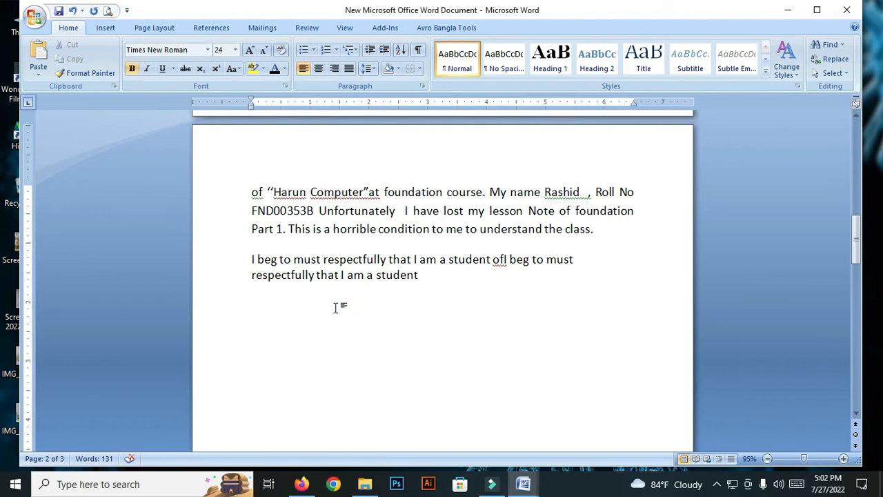
type("ctrl+")
type("c copy")
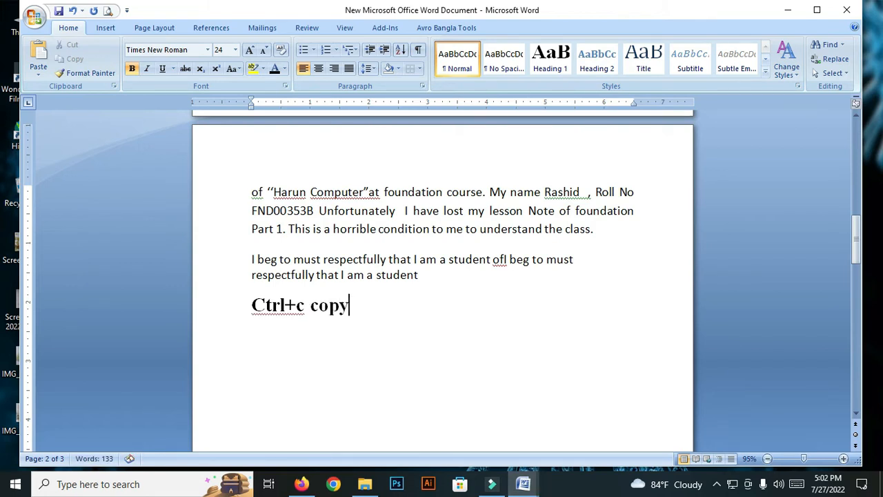
left_click(309, 305)
type("=")
Start a new line reading 'Ctrl+v='
left_click(363, 304)
key("Return")
type("ctrl+")
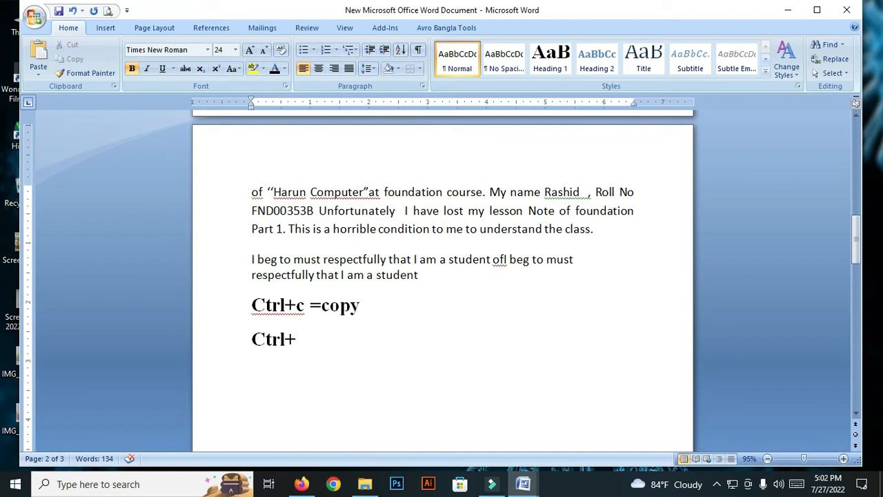
type("v=")
Finish the second line as 'Ctrl+v=paste', fixing the 'pastr' typo
right_click(311, 341)
left_click(315, 340)
type("pastr")
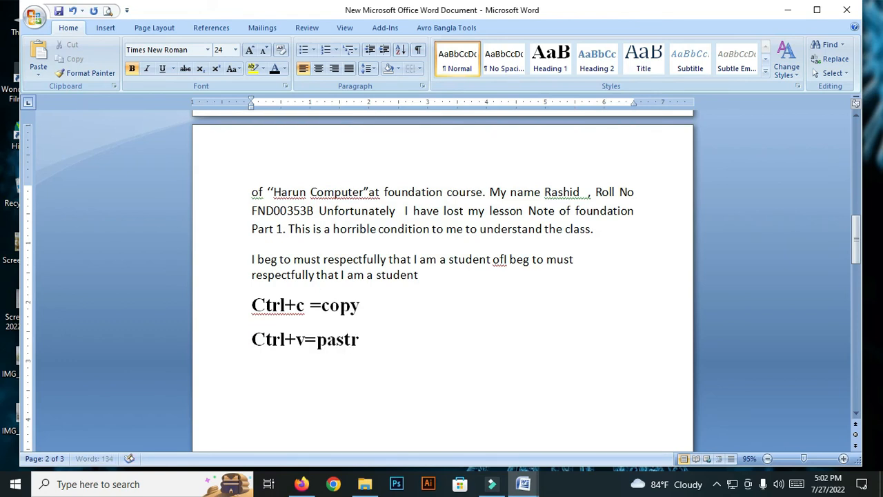
key("BackSpace")
type("e")
right_click(359, 345)
left_click(354, 342)
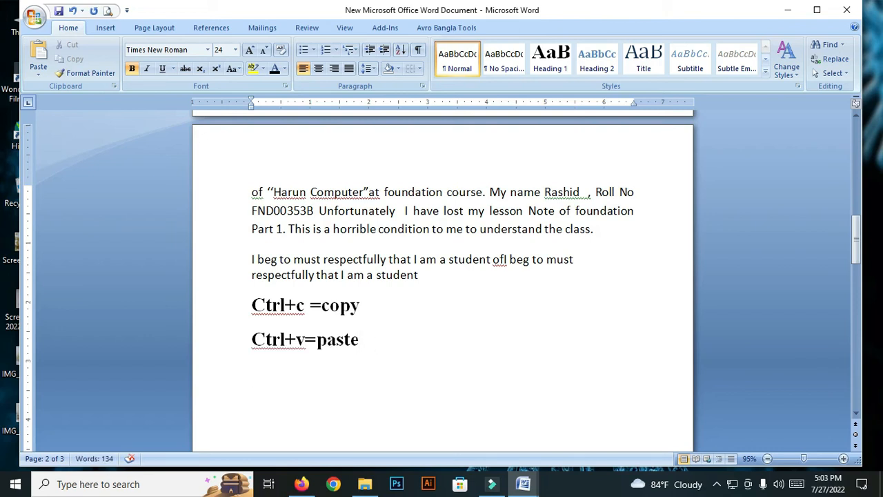
Add a third line 'Ctrl+x=cut', correcting the mistyped letters
key("Return")
type("cu")
key("BackSpace")
type("trl+")
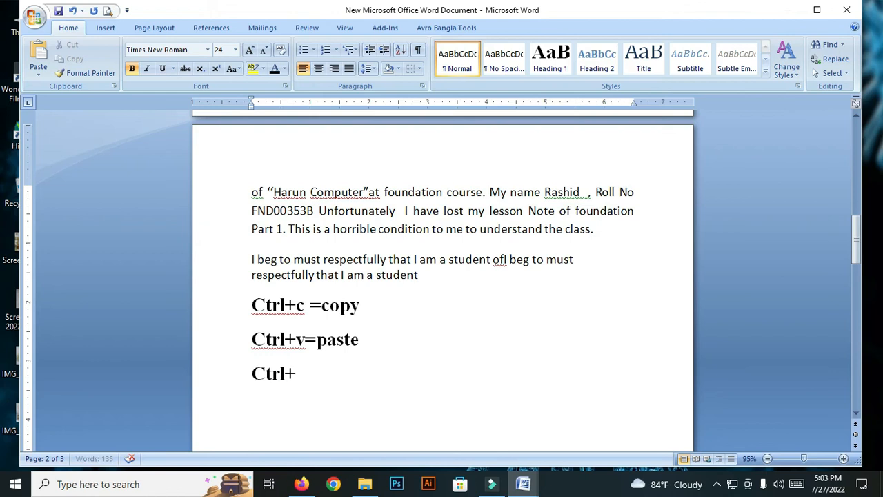
type("x=ci")
key("BackSpace")
type("ut")
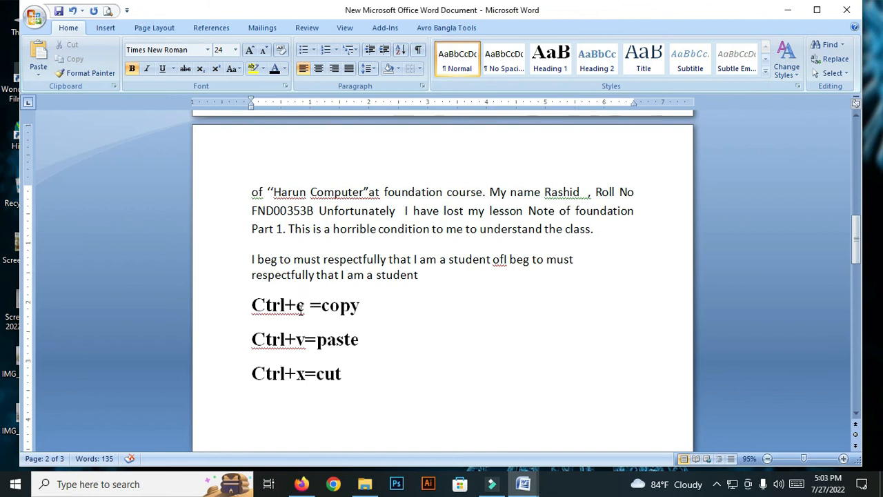
scroll(310, 296, "down", 1)
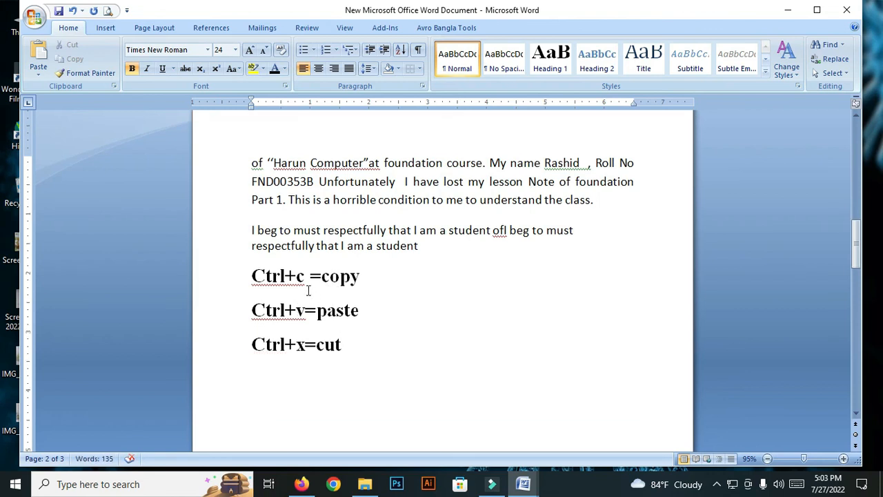